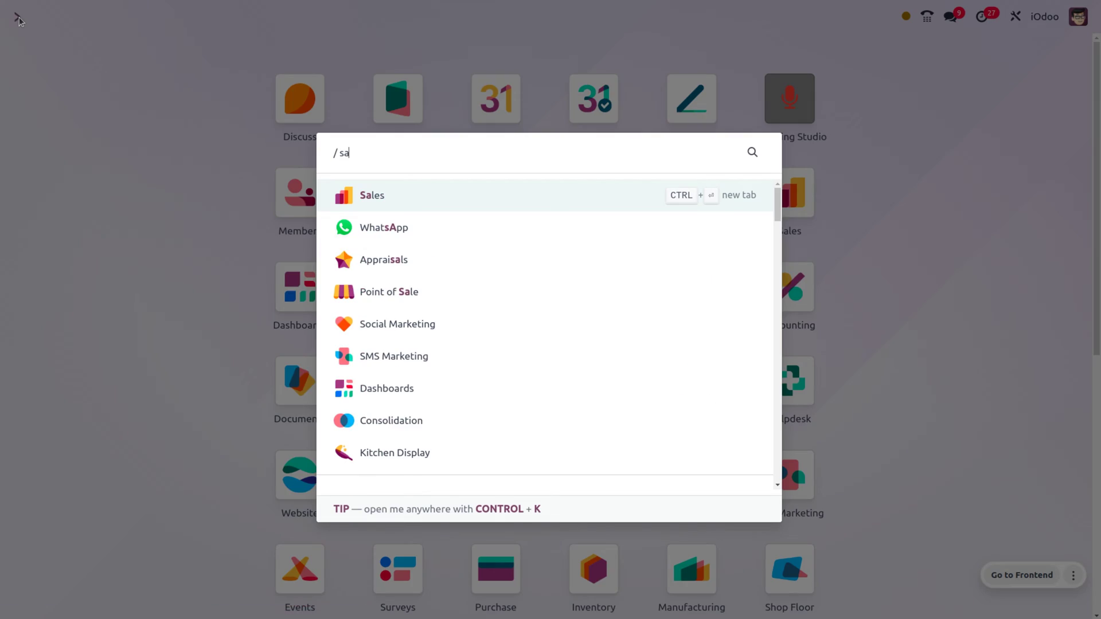
# Open the Sales app from the command palette.
pyautogui.press('Return')
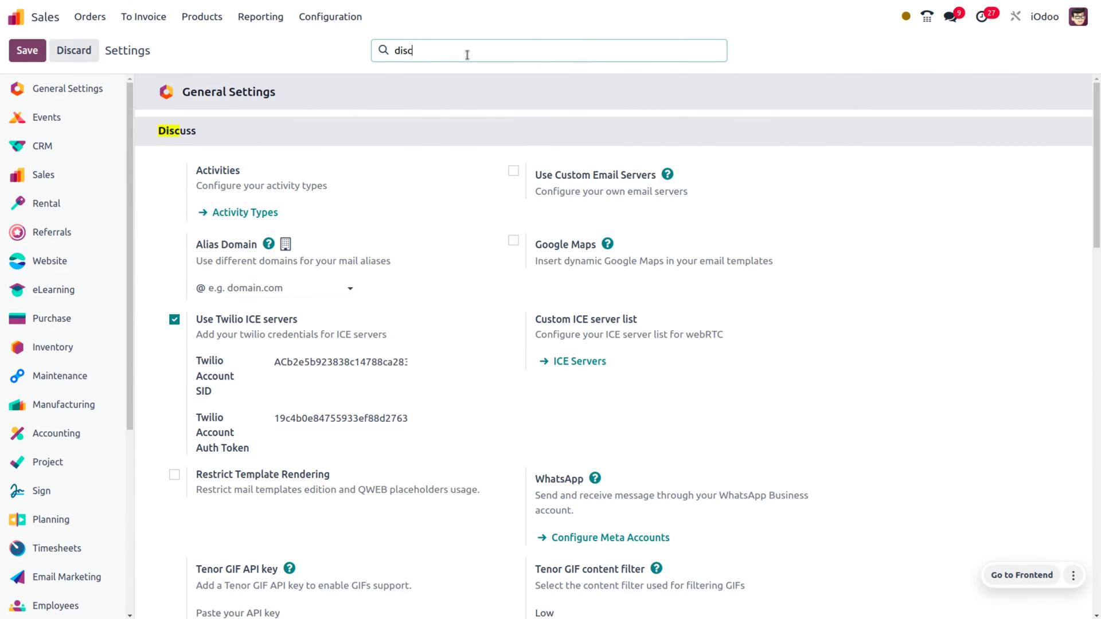
pyautogui.write('ount')
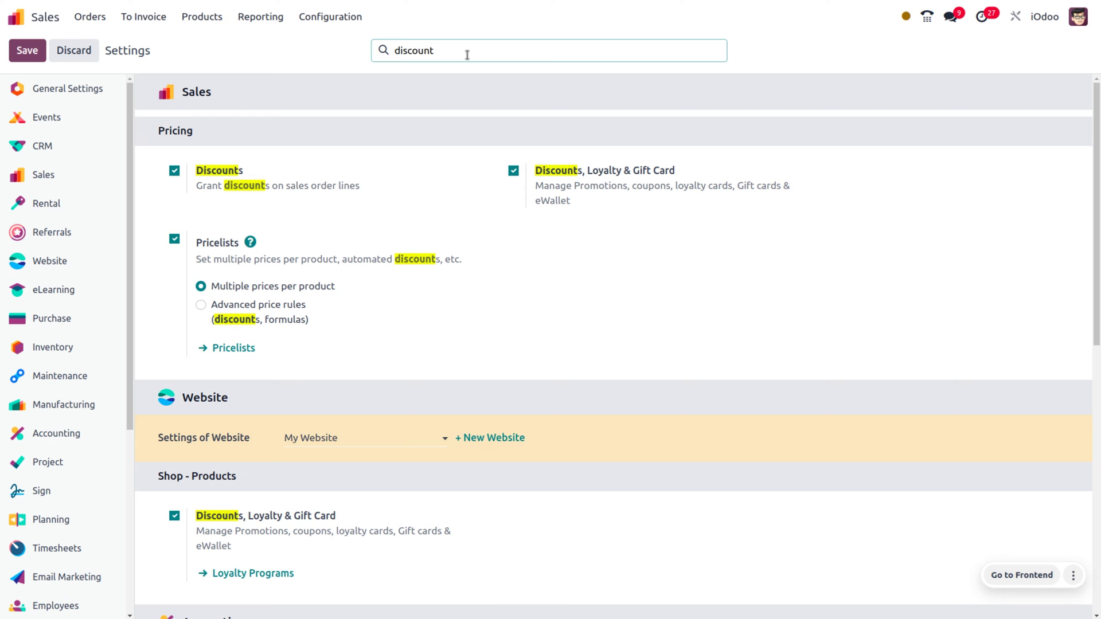
pyautogui.scroll(-5, 404, 339)
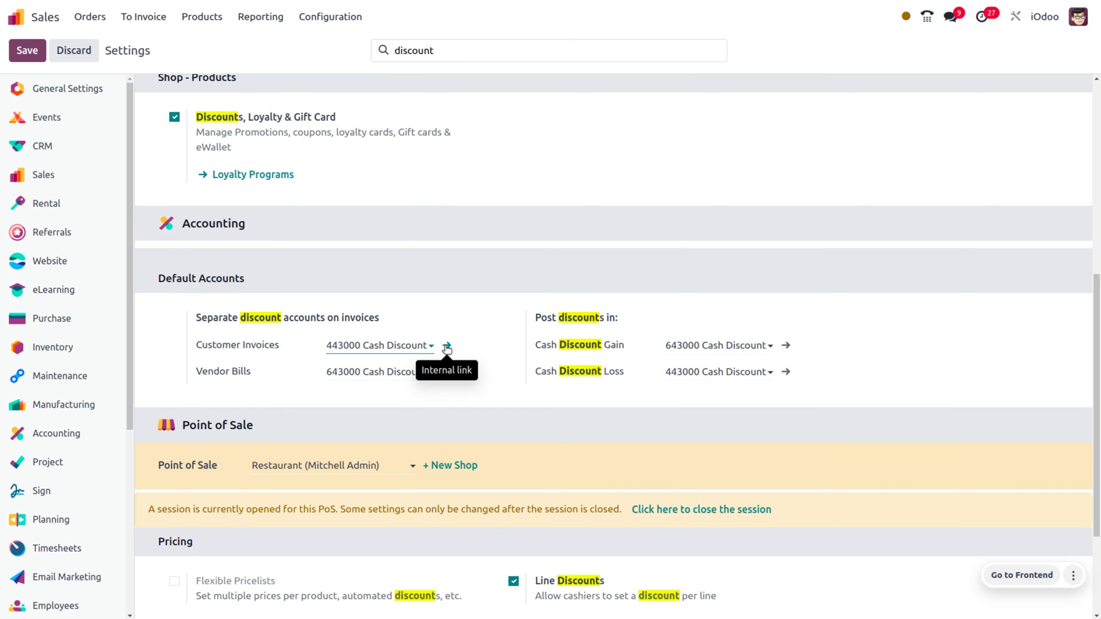
# Inspect the 443000 Cash Discount Loss account, then return to the Sales settings.
pyautogui.click(446, 349)
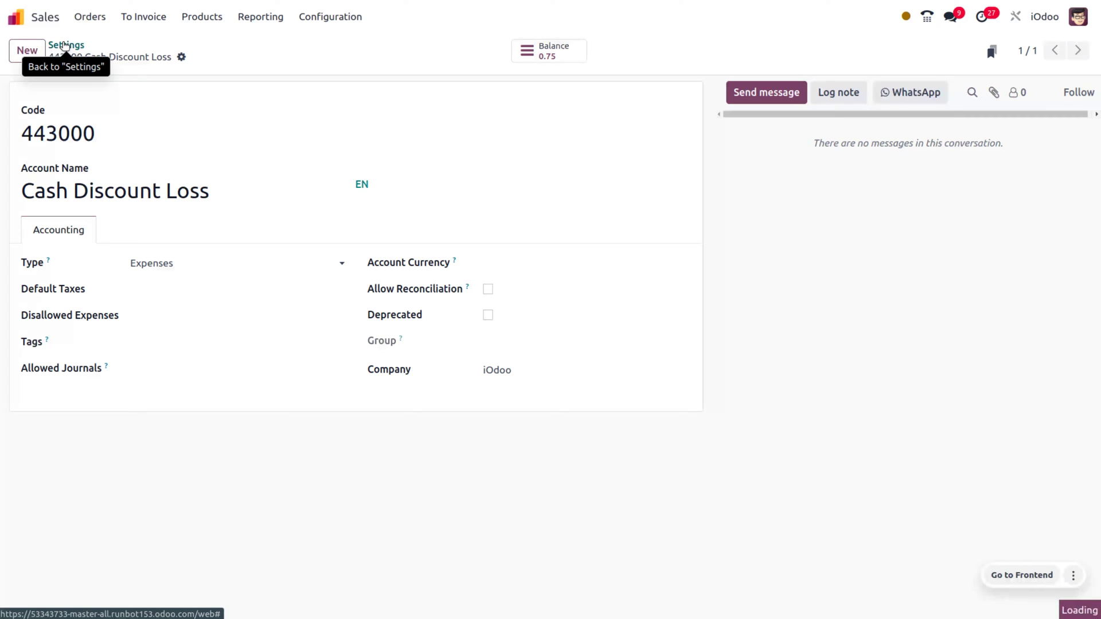
pyautogui.click(74, 13)
# Create a quotation for Deco Addict with a Cabinet with Doors at 20% discount.
pyautogui.moveTo(90, 17)
pyautogui.click(115, 48)
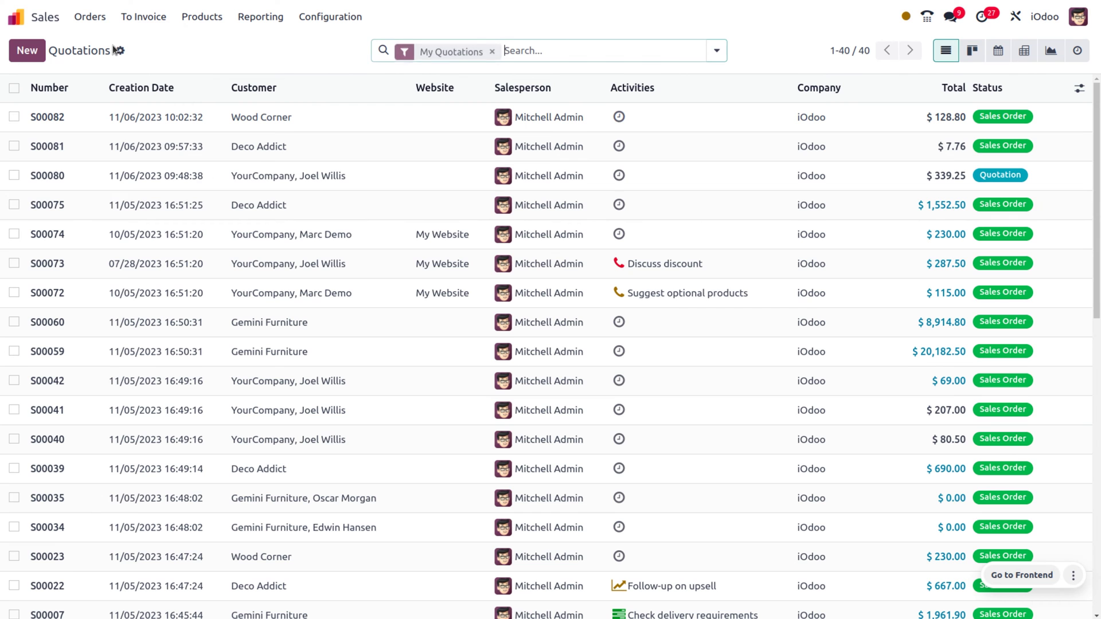
pyautogui.click(27, 50)
pyautogui.click(172, 169)
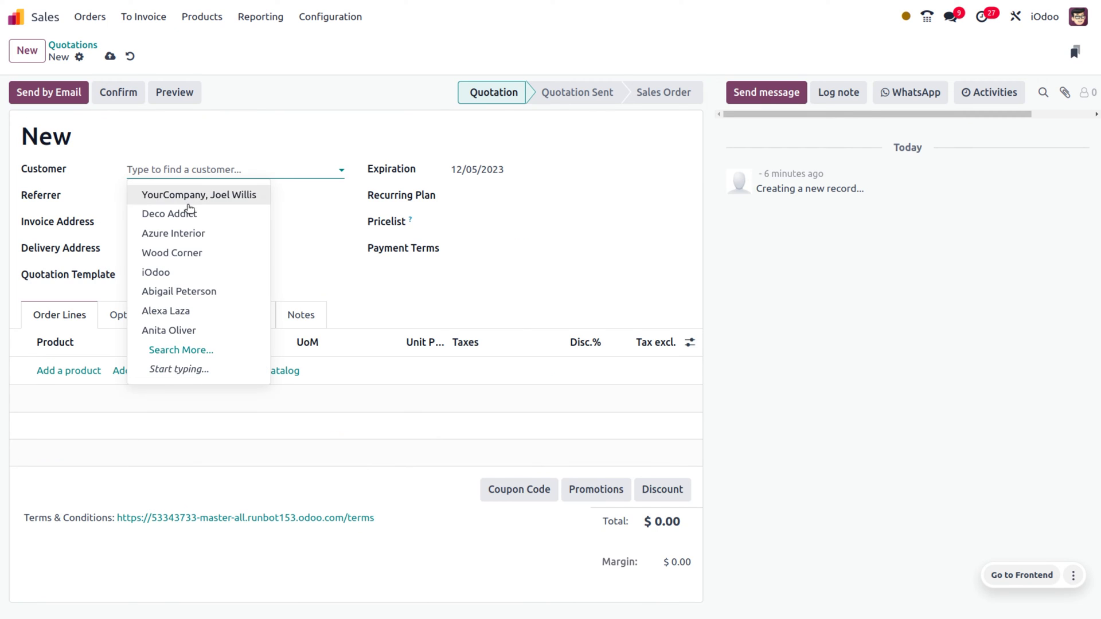
pyautogui.click(188, 213)
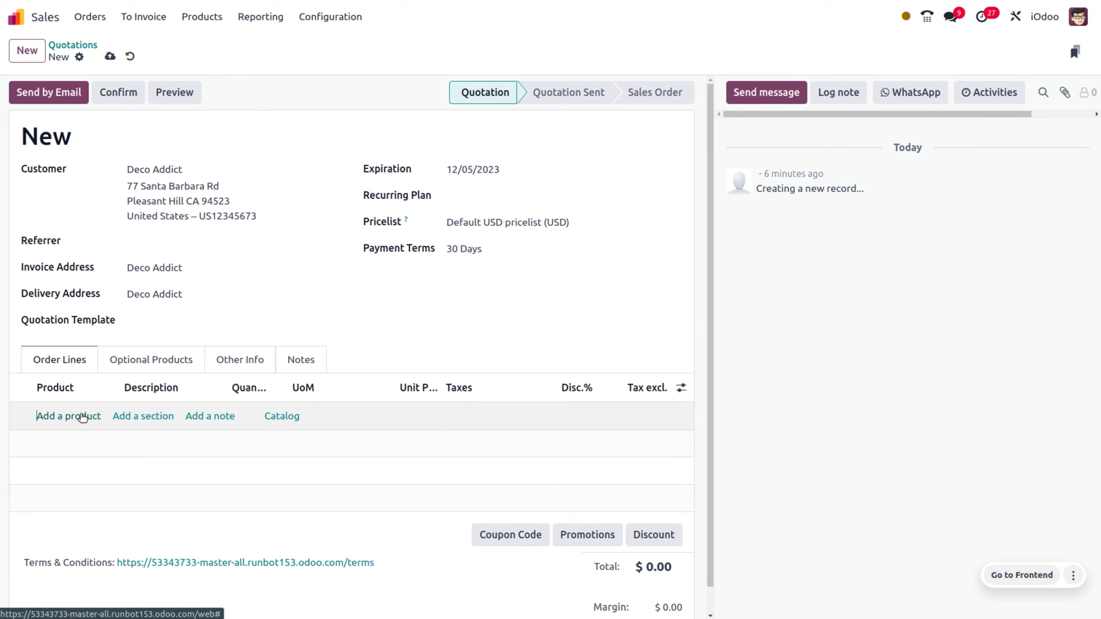
pyautogui.click(83, 417)
pyautogui.click(164, 315)
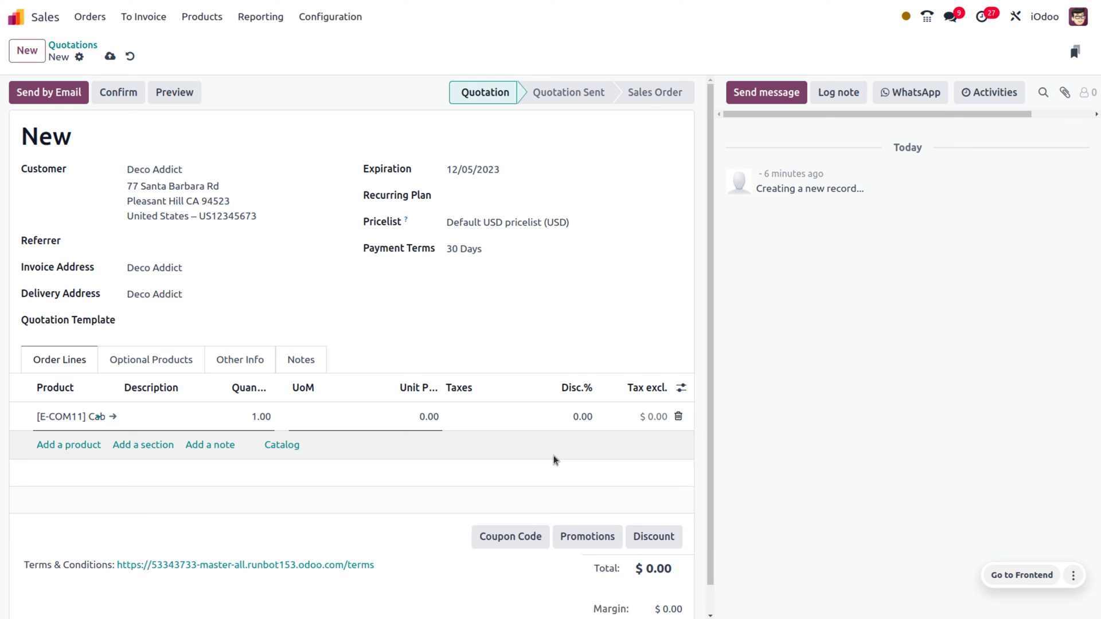
pyautogui.scroll(-2, 525, 550)
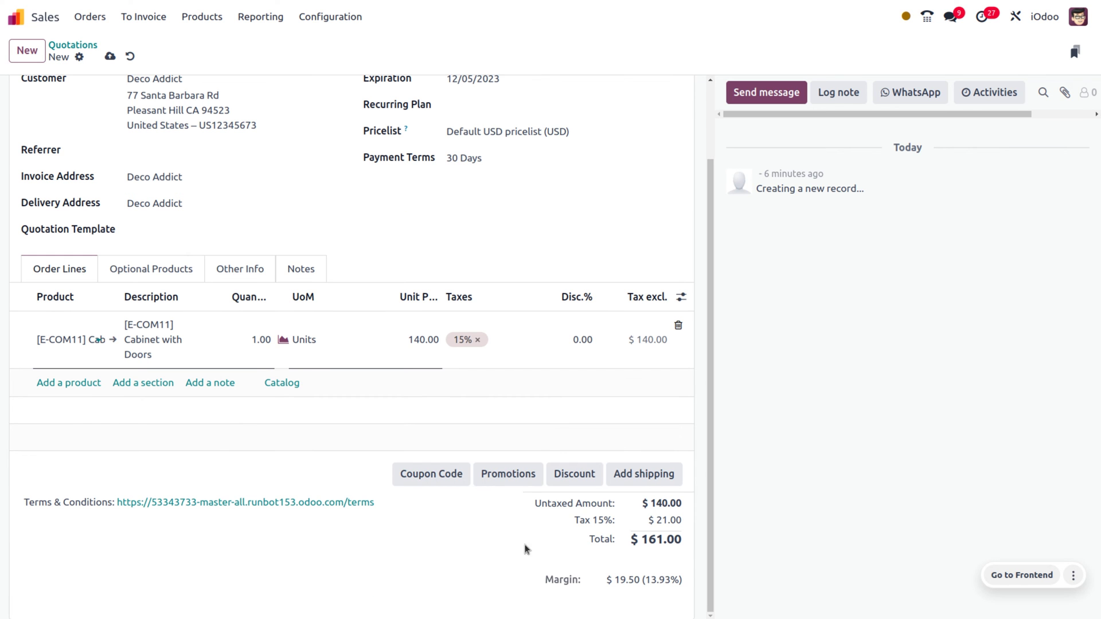
pyautogui.click(560, 473)
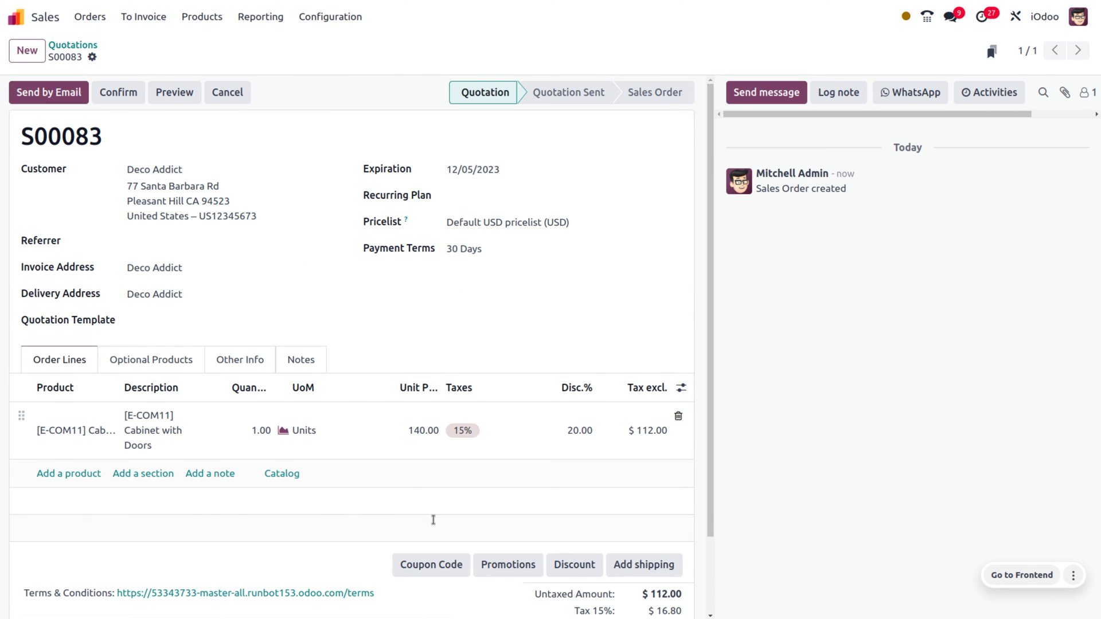
# Confirm sales order S00083 and validate its delivery.
pyautogui.click(125, 93)
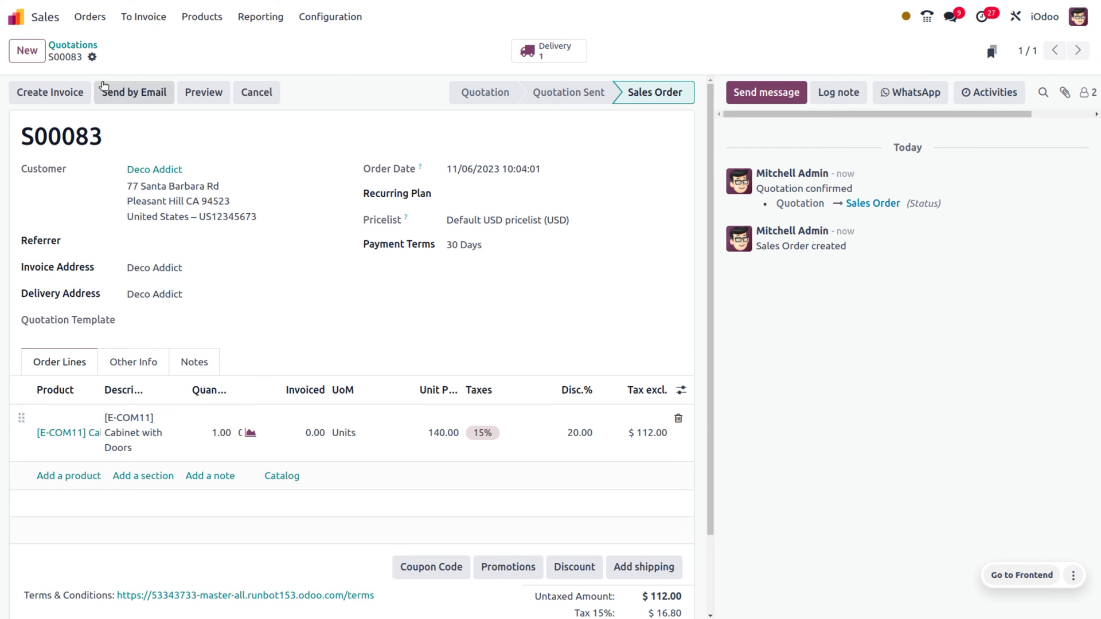
pyautogui.click(560, 56)
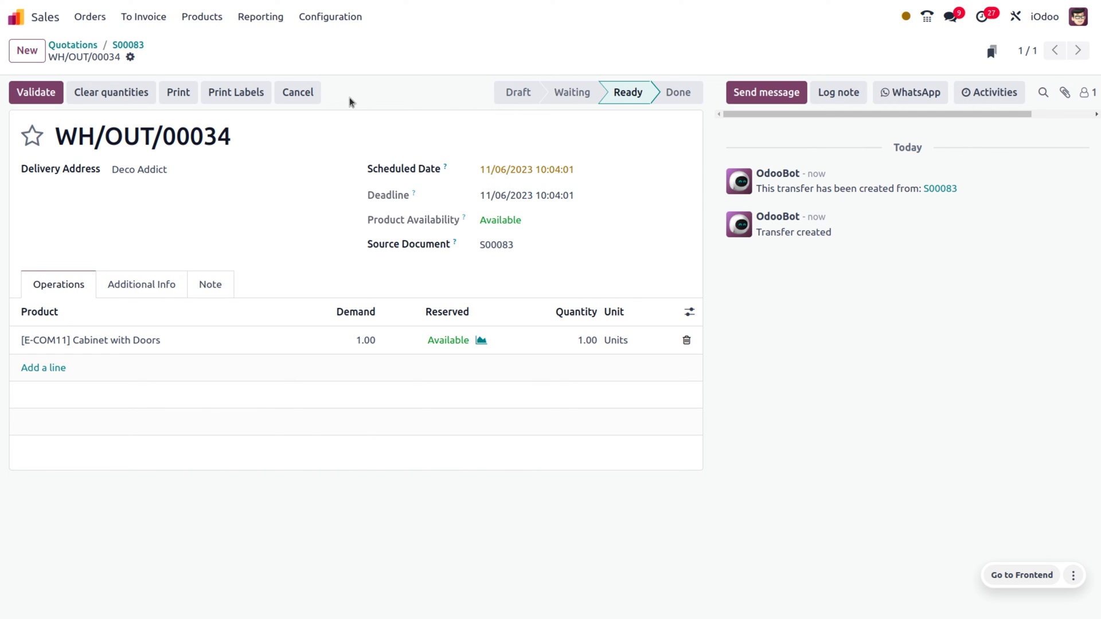
pyautogui.click(50, 96)
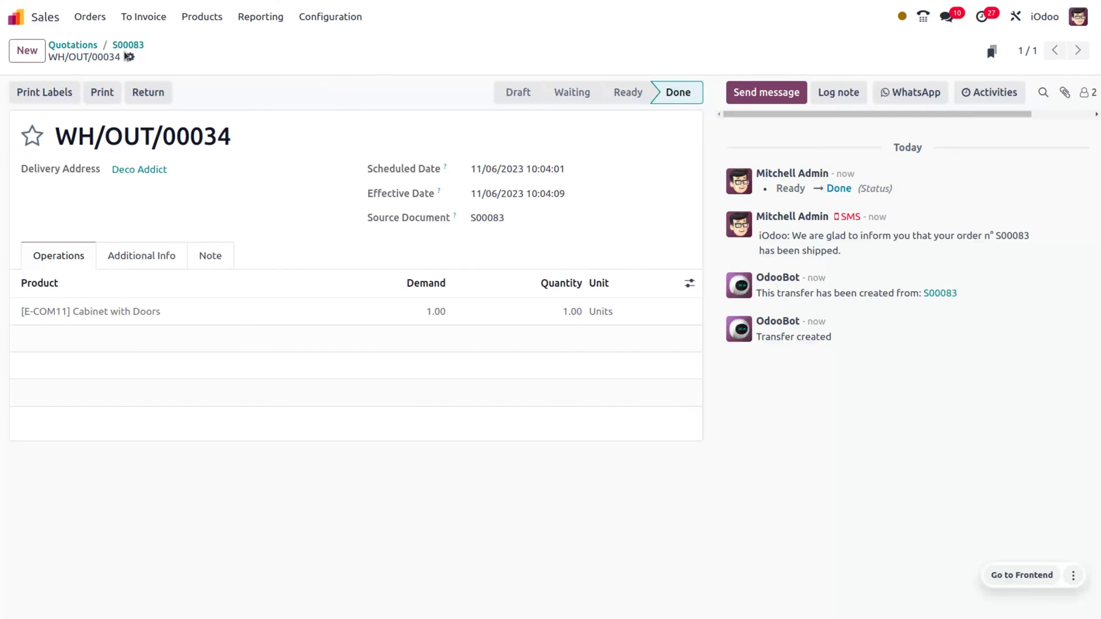
pyautogui.click(127, 45)
# Create and post invoice INV/2023/00049, then go to the Accounting app.
pyautogui.click(49, 92)
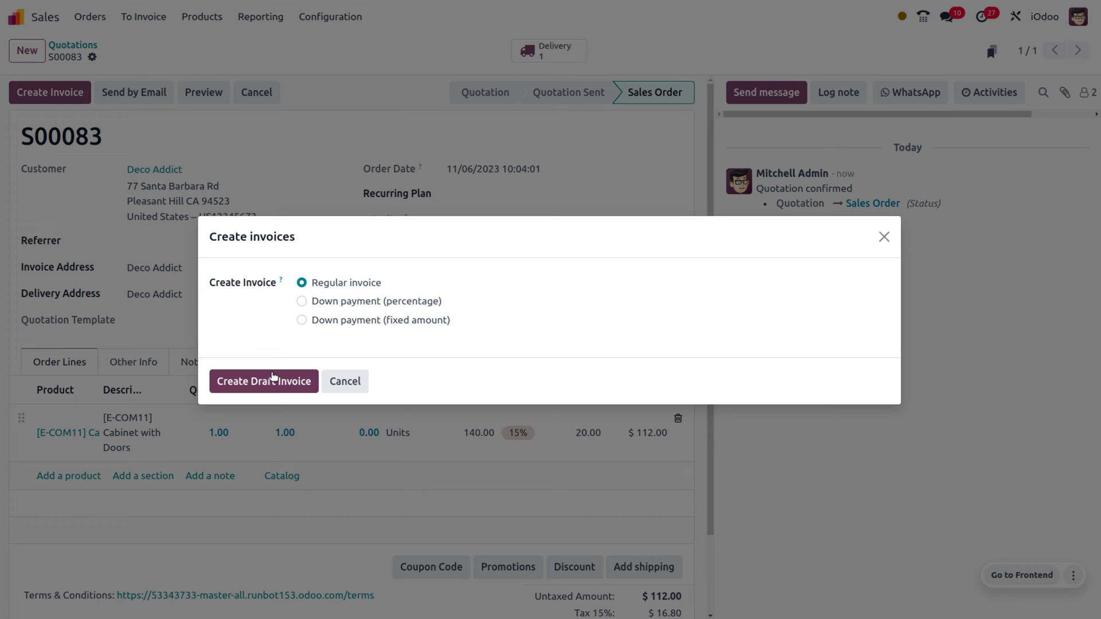
pyautogui.click(272, 382)
pyautogui.click(43, 92)
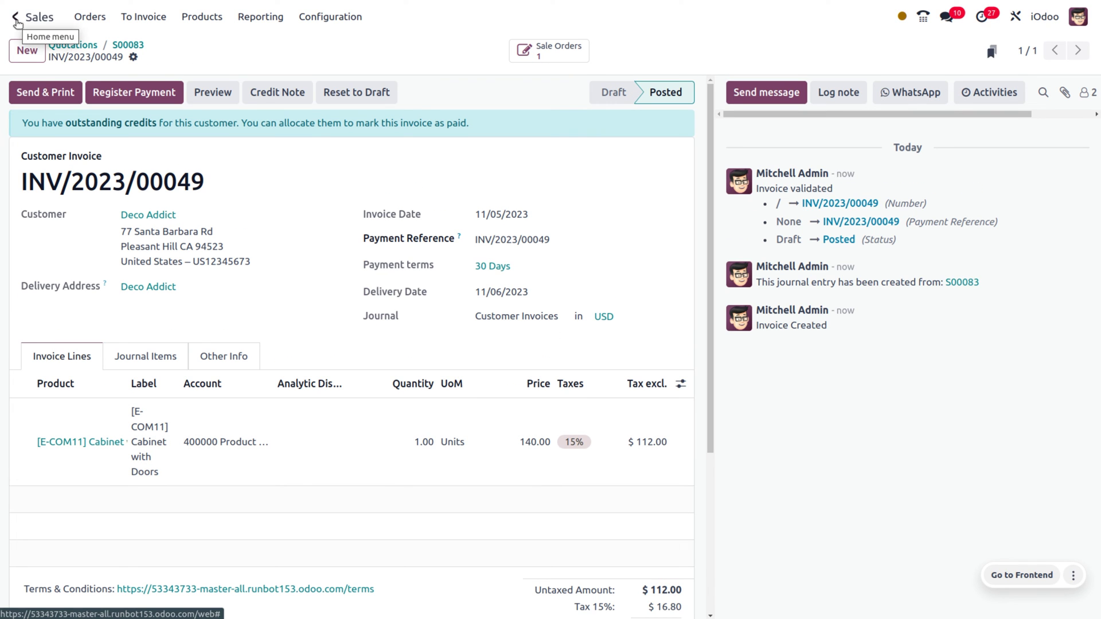
pyautogui.click(15, 21)
pyautogui.click(789, 292)
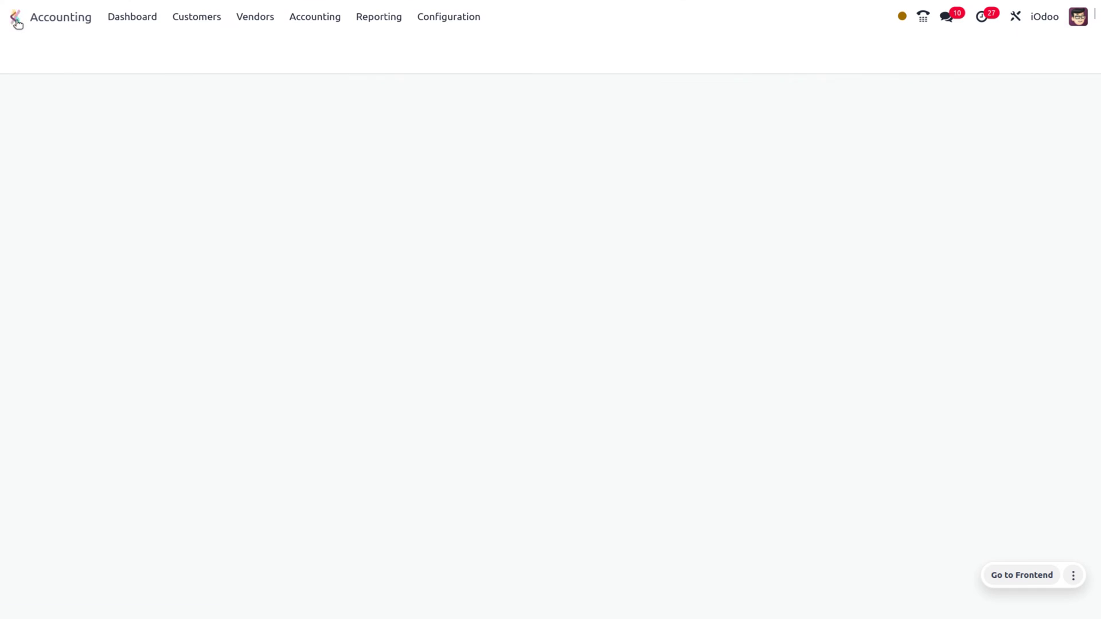
# Show the 443000 Cash Discount Loss journal items and open the $28.00 debit's invoice.
pyautogui.click(457, 18)
pyautogui.click(487, 252)
pyautogui.write('discount')
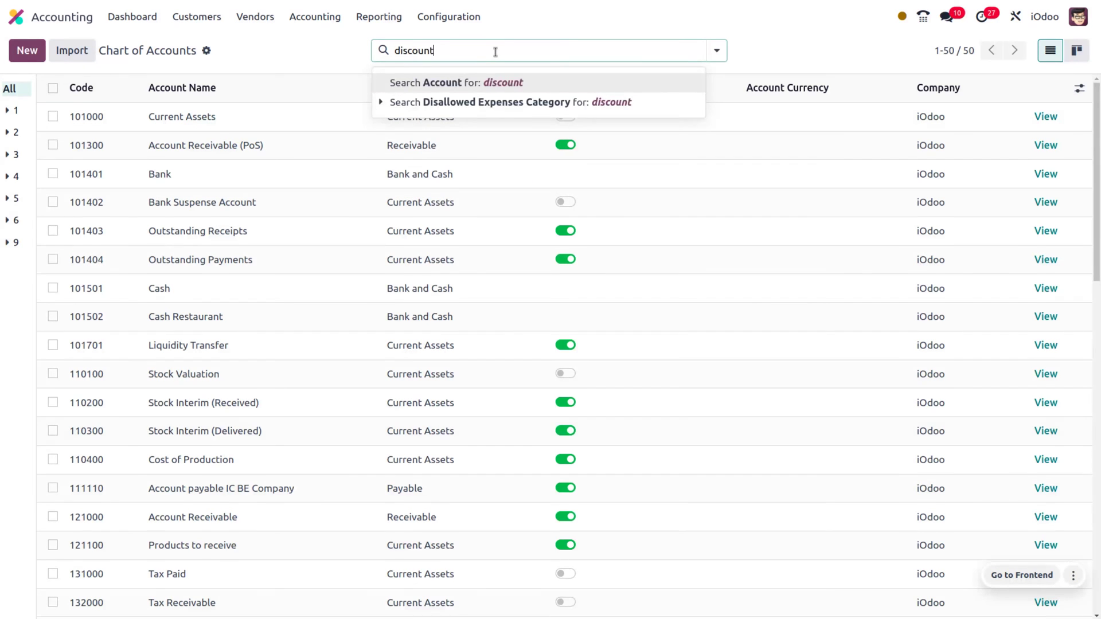
pyautogui.press('Return')
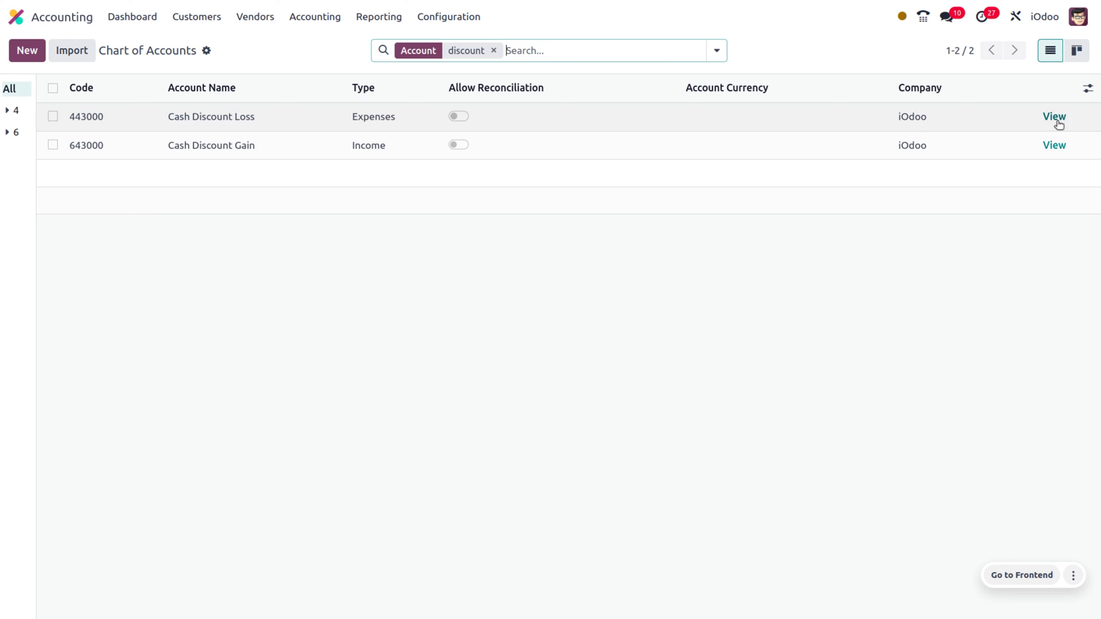
pyautogui.click(1055, 117)
pyautogui.click(560, 51)
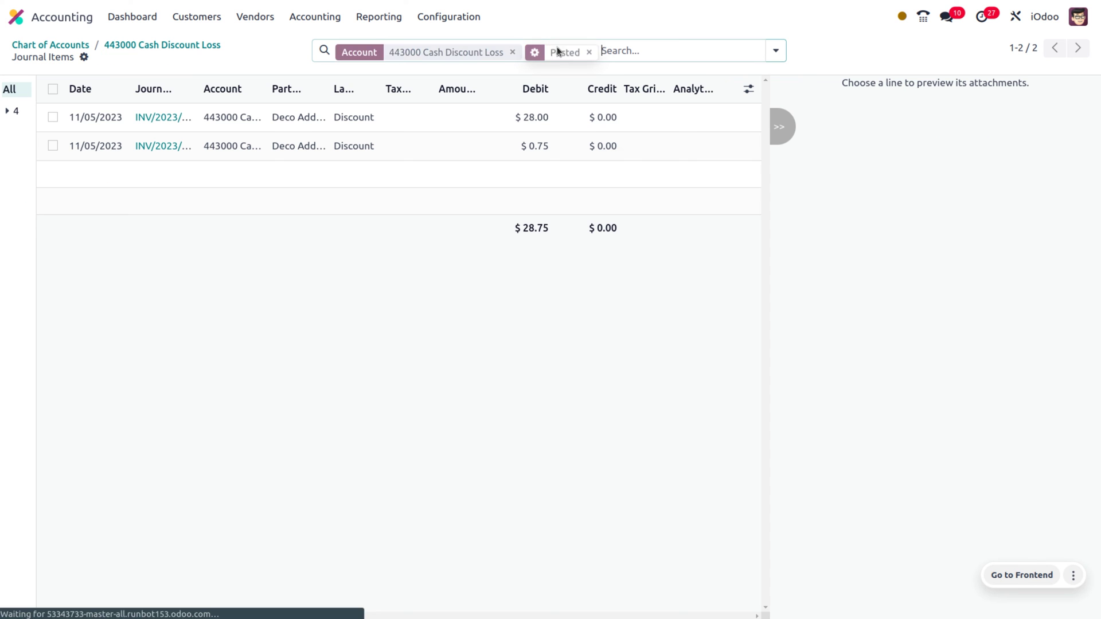
pyautogui.click(153, 117)
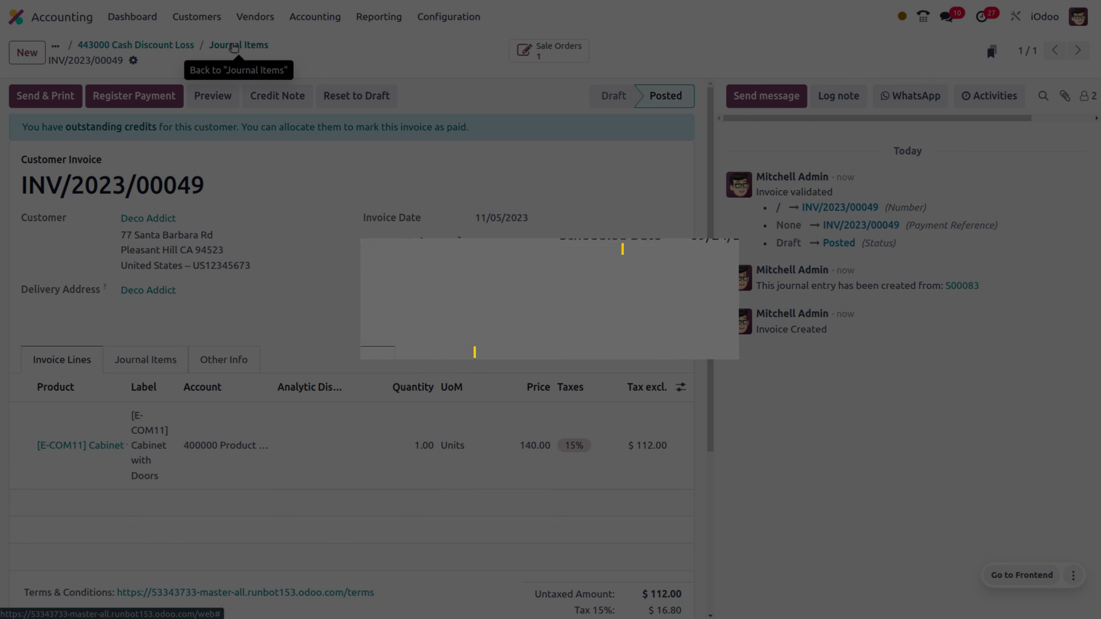